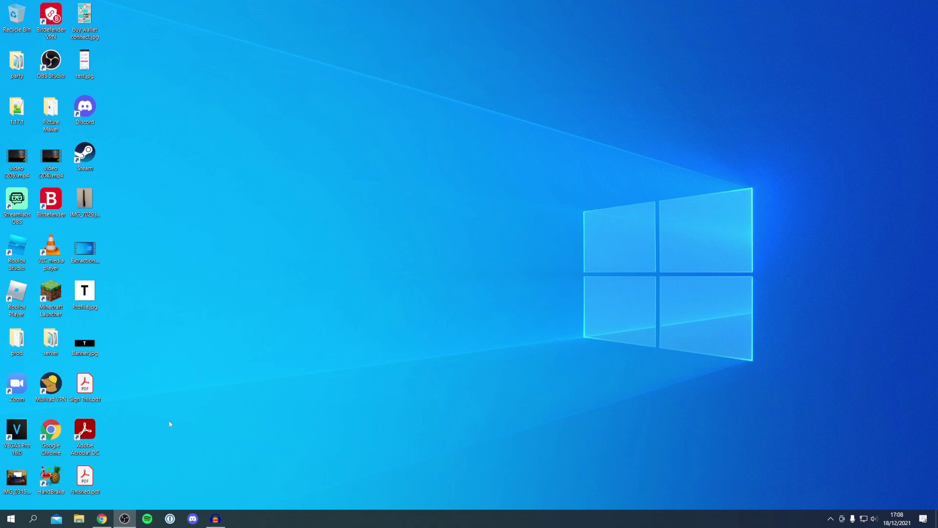
Switch to Chrome and search Google for BlueStacks
click(101, 518)
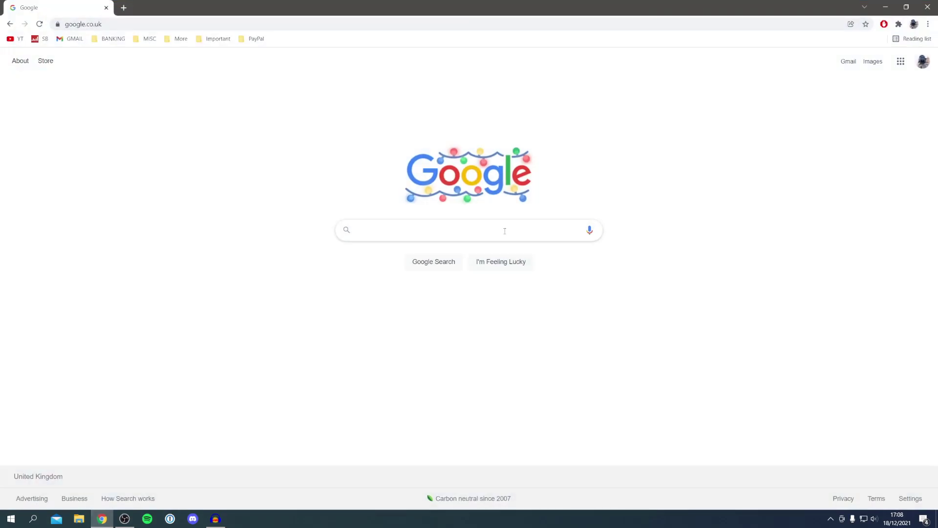
click(449, 231)
text(b)
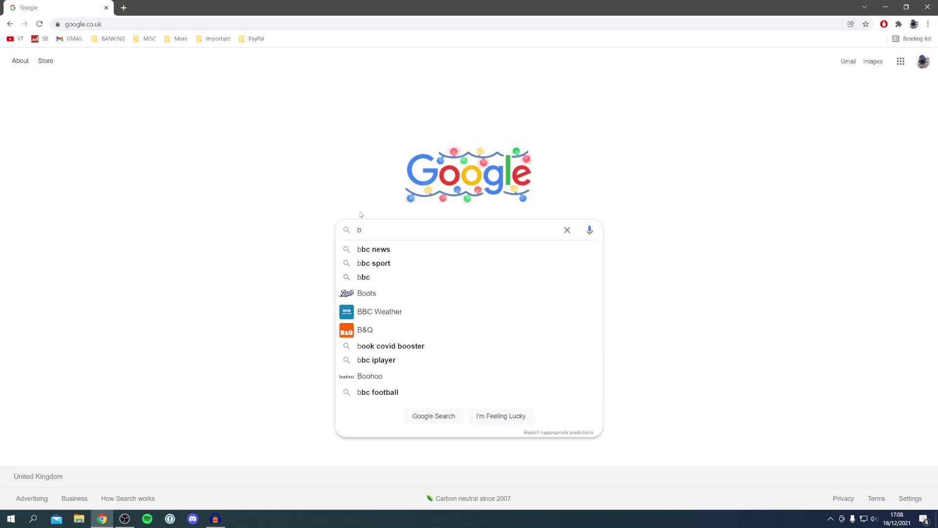
text(luesatcks)
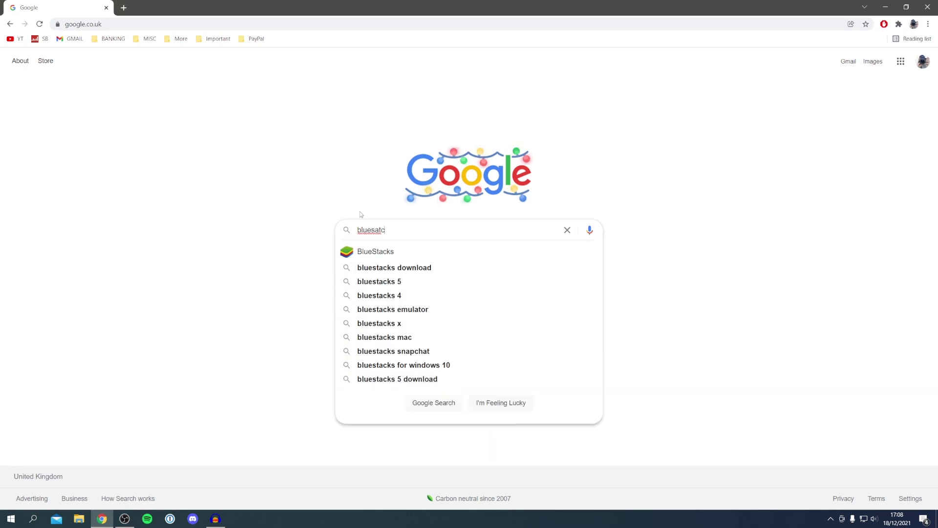
key(Return)
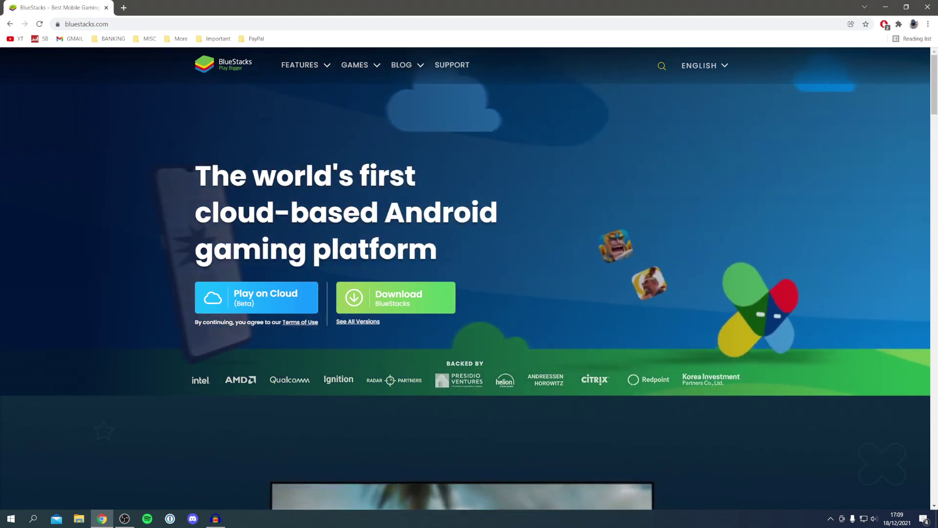
Download BlueStacks from bluestacks.com and start the update in its installer
click(398, 298)
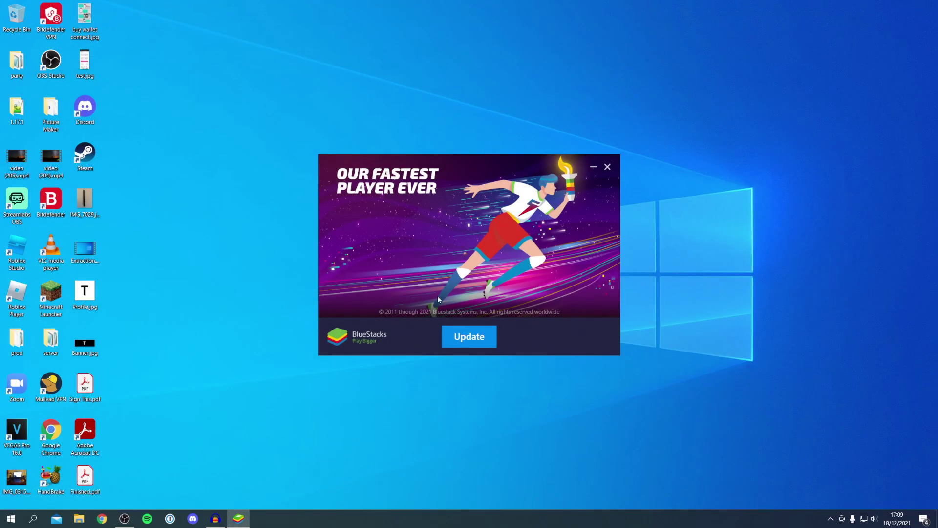
click(466, 333)
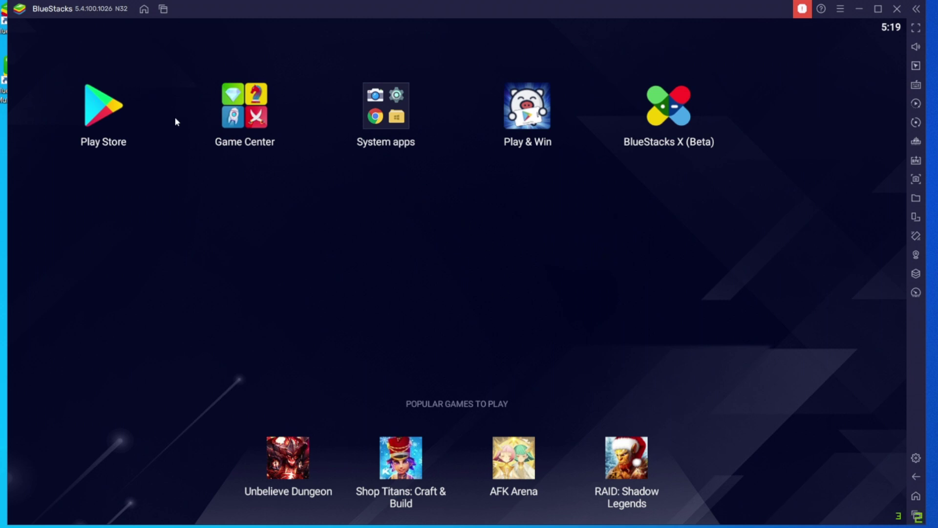
Sign in to the Play Store in BlueStacks, and search for "cap cut" to install CapCut - Video Editor
click(108, 116)
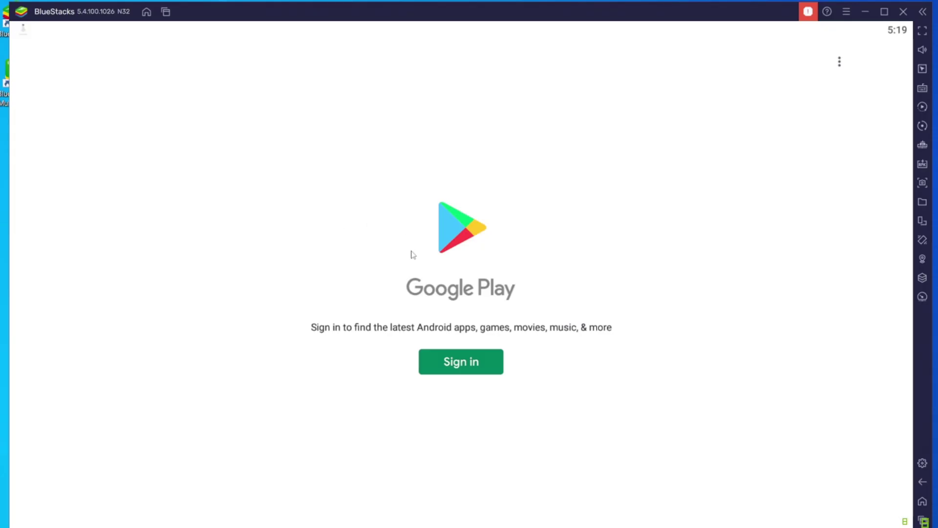
click(469, 360)
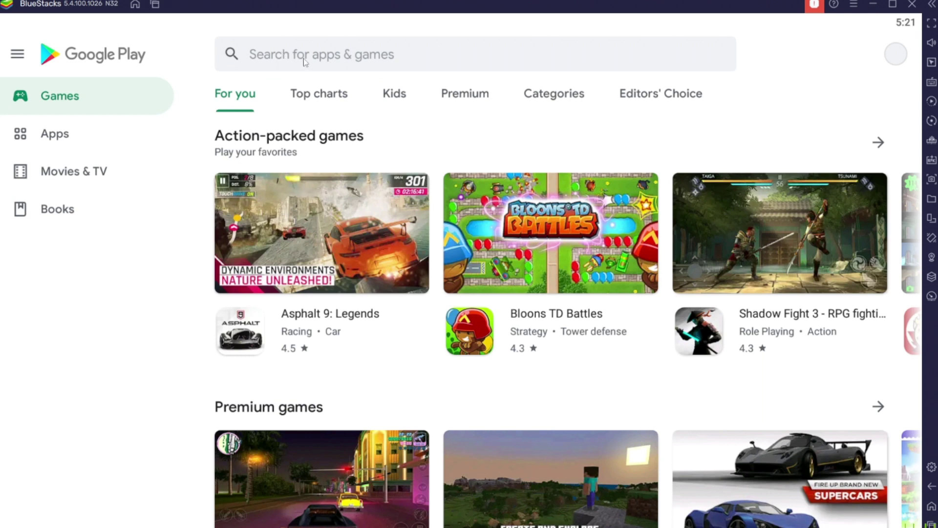
click(304, 55)
text(cap cut)
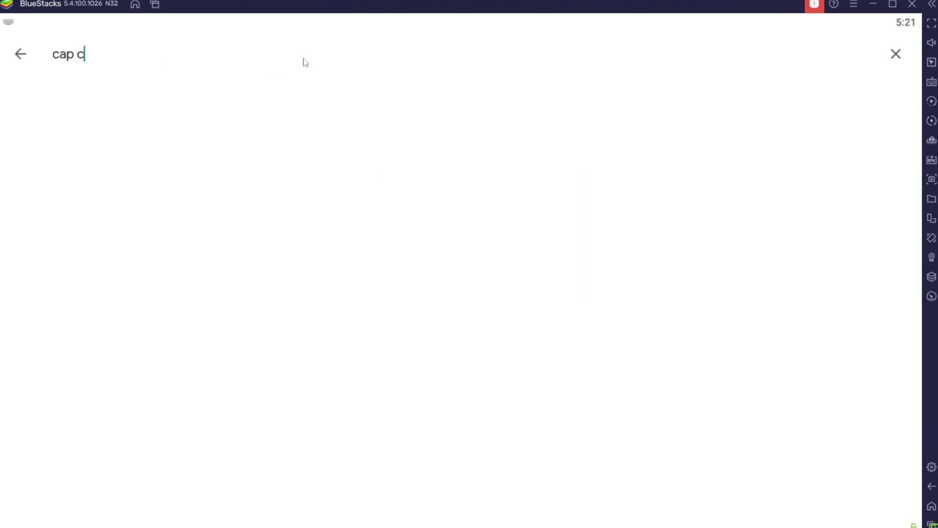
click(102, 109)
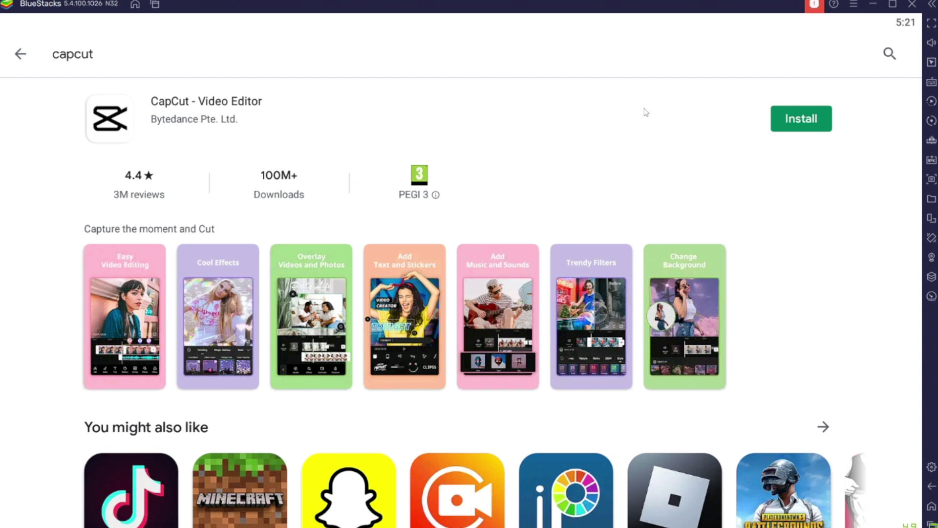
click(804, 124)
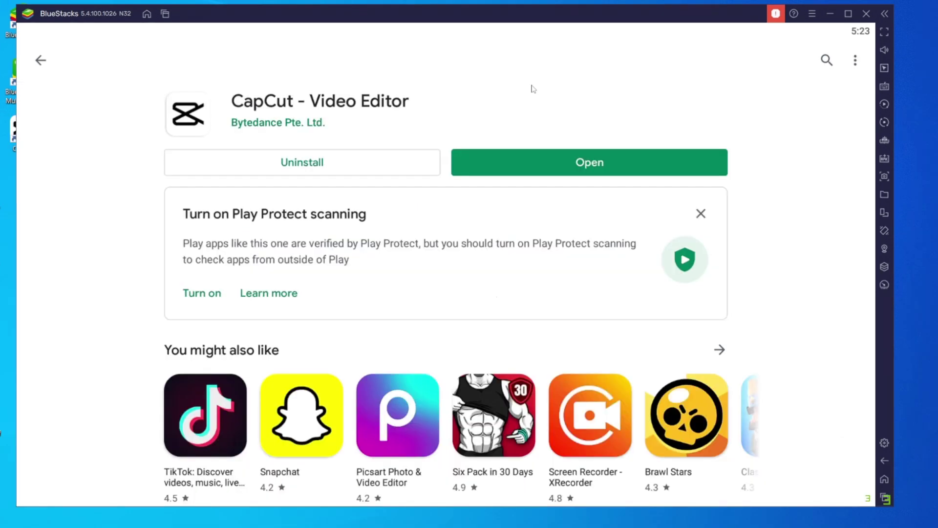
Import audacitydownload.mp4 from the New Videos folder in Windows into the BlueStacks Media Manager
click(887, 483)
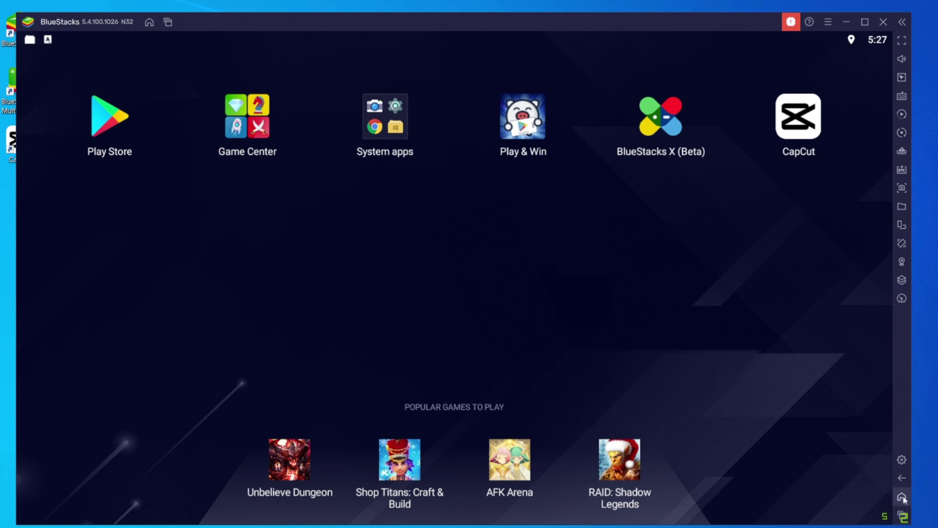
click(390, 125)
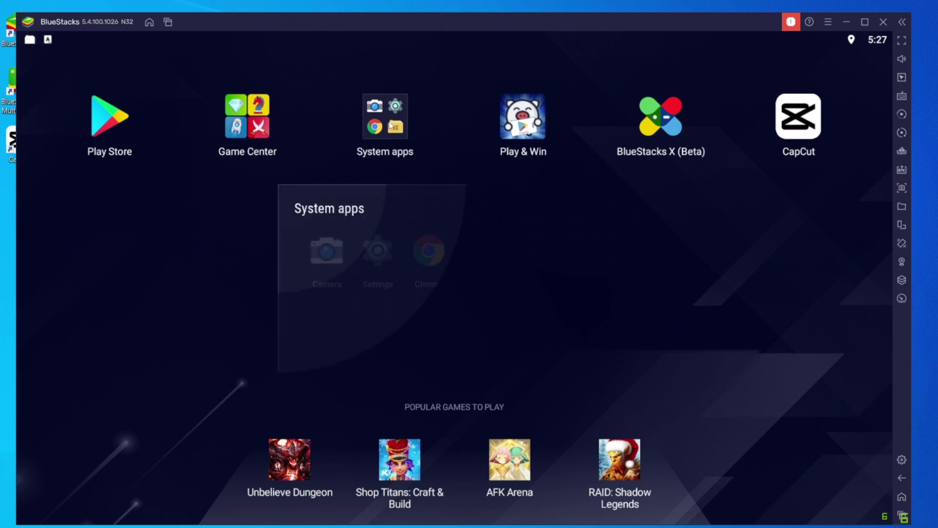
click(482, 257)
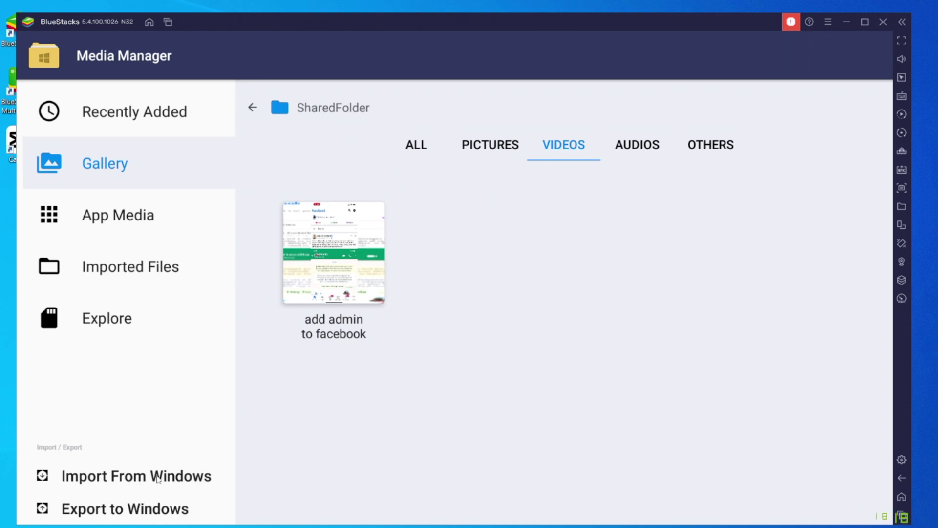
click(132, 478)
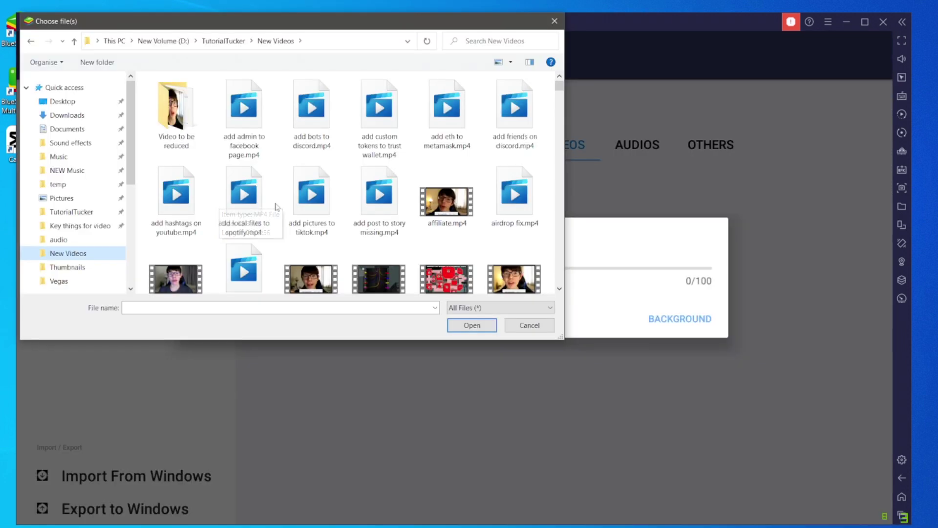
scroll(289, 201, down, 3)
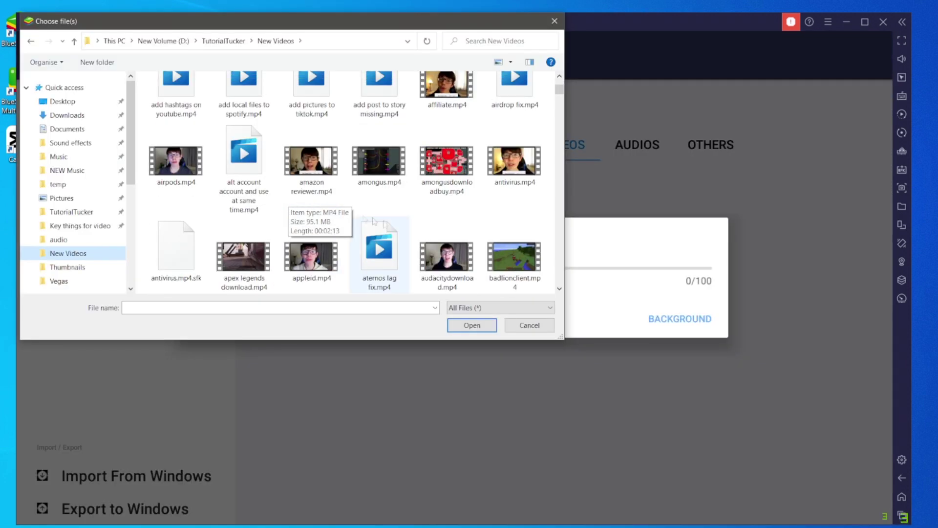
click(465, 254)
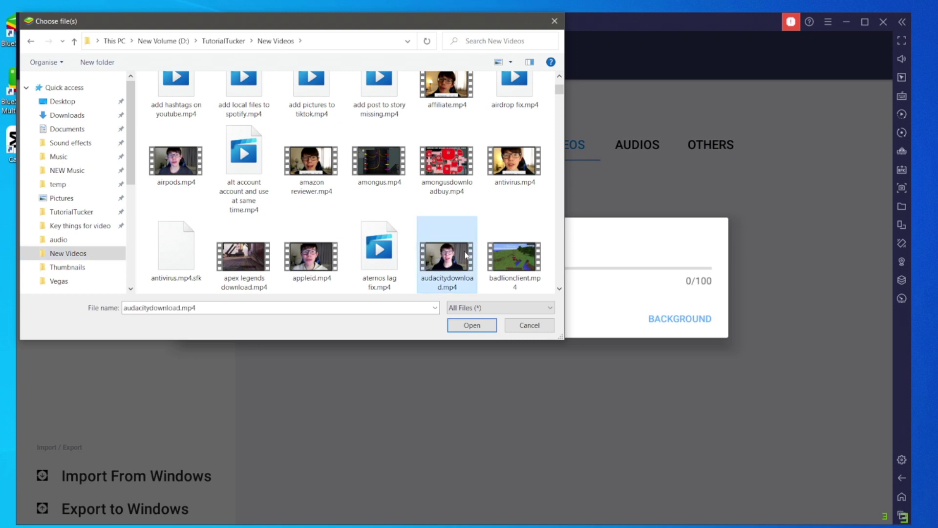
click(472, 326)
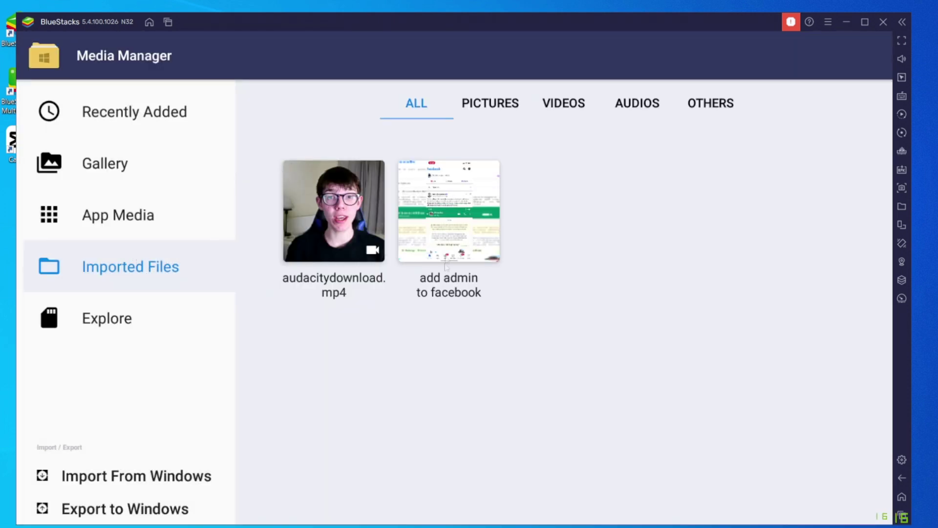
Open CapCut from the BlueStacks home screen and create a new project with the imported audacitydownload video
click(901, 496)
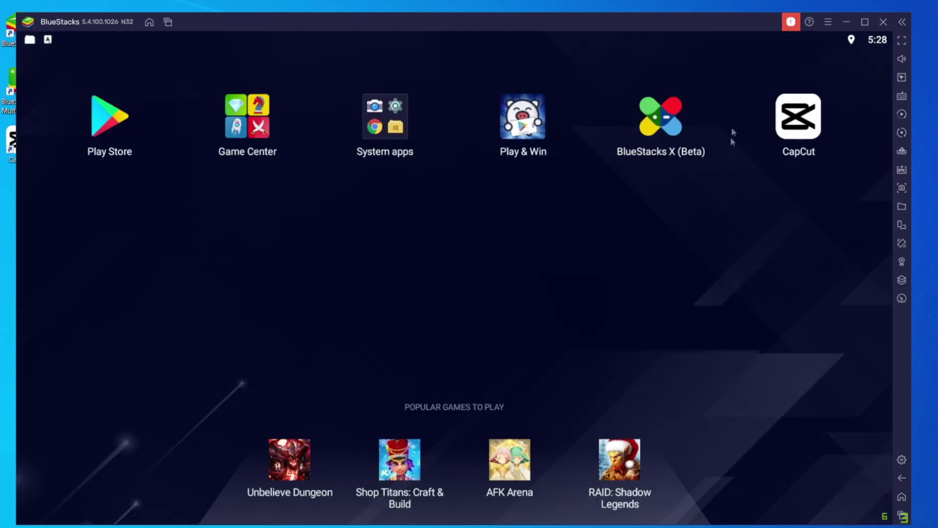
click(805, 123)
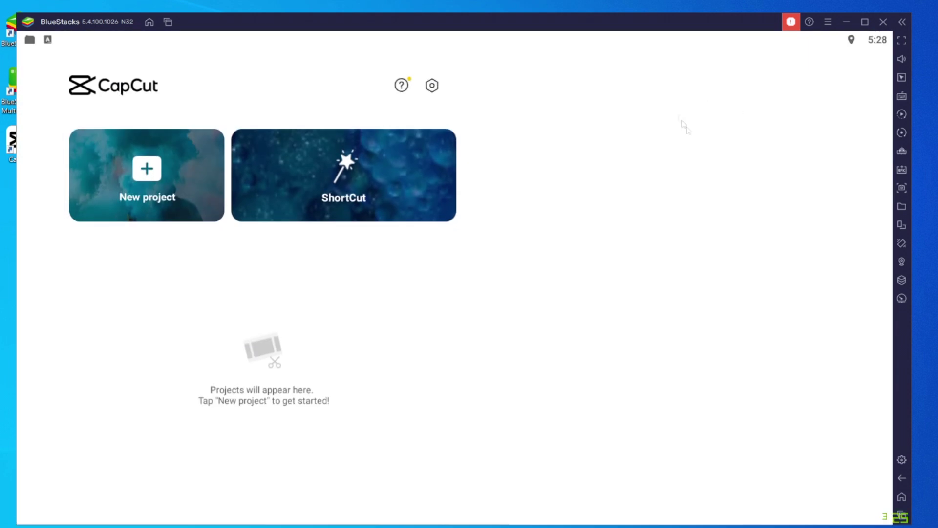
click(157, 179)
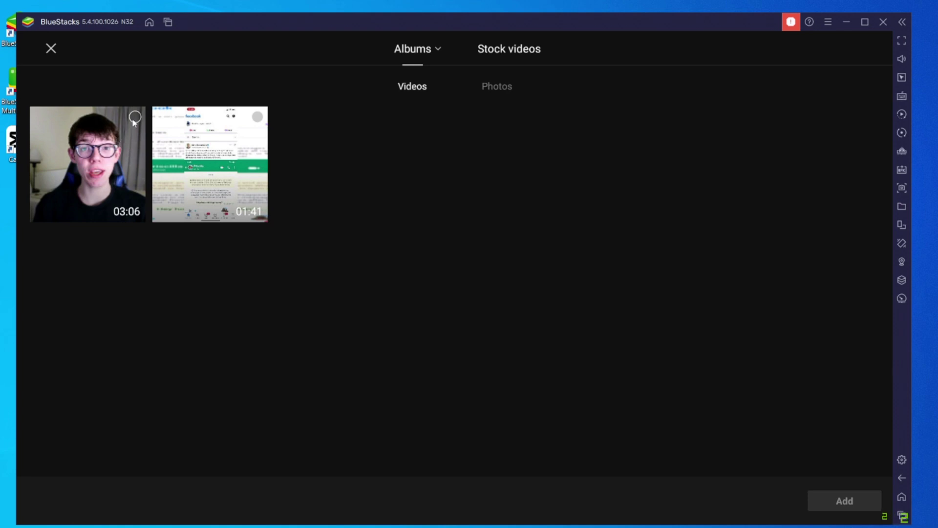
click(134, 120)
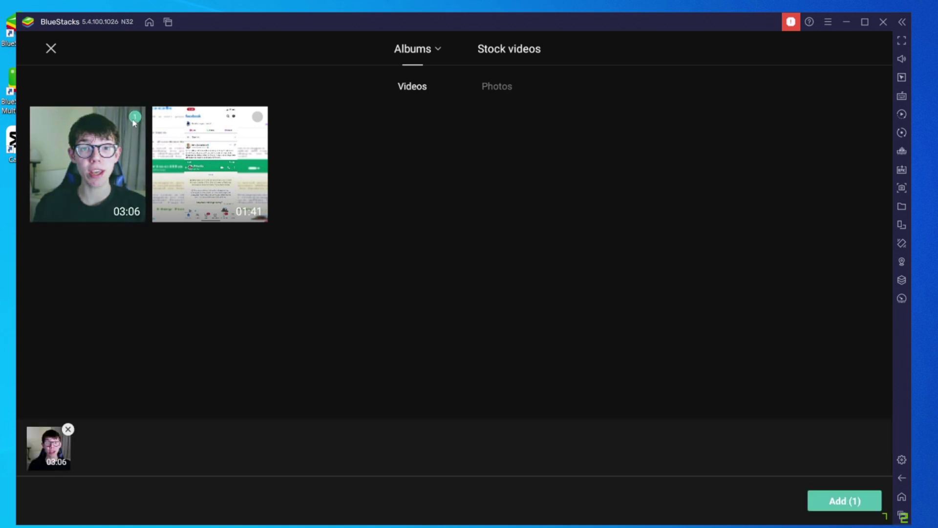
click(841, 502)
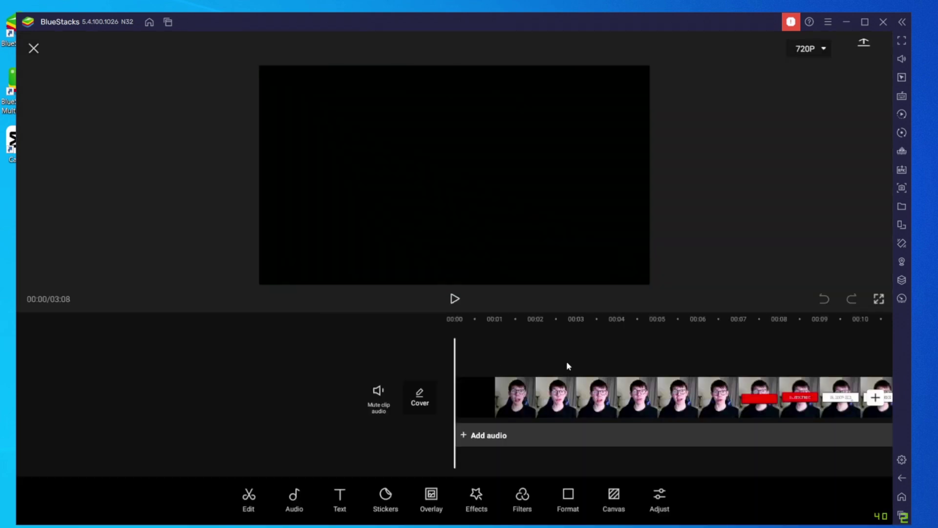
drag(567, 363, 601, 353)
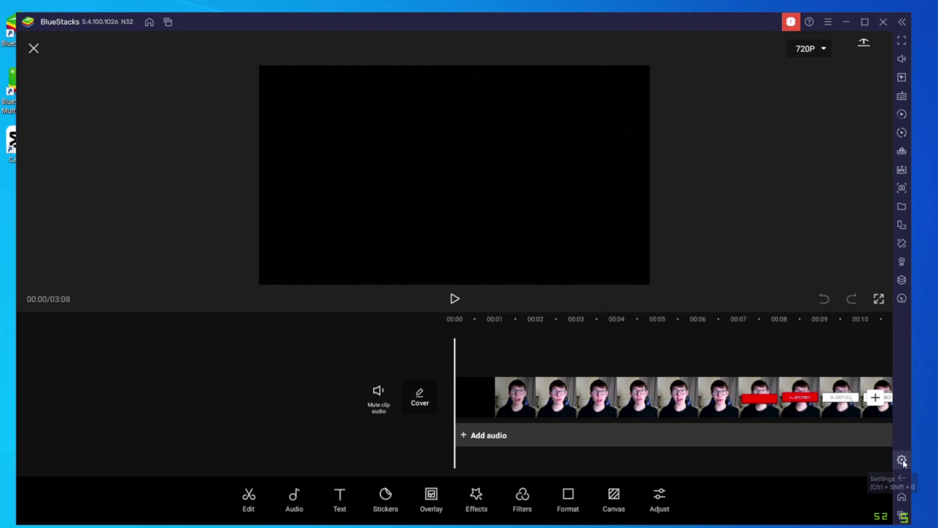
Review the memory allocation, performance mode and CPU allocation options in the BlueStacks performance settings, leaving the settings without saving
click(902, 460)
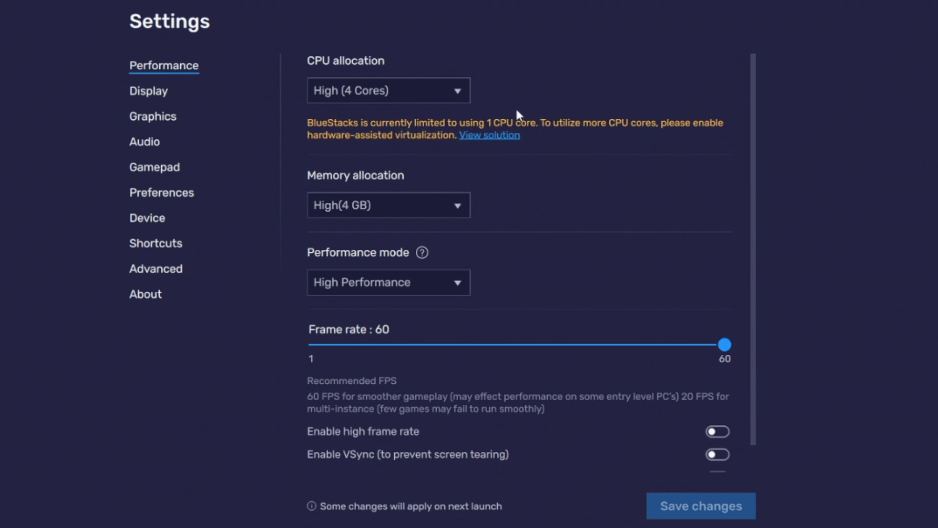
click(427, 210)
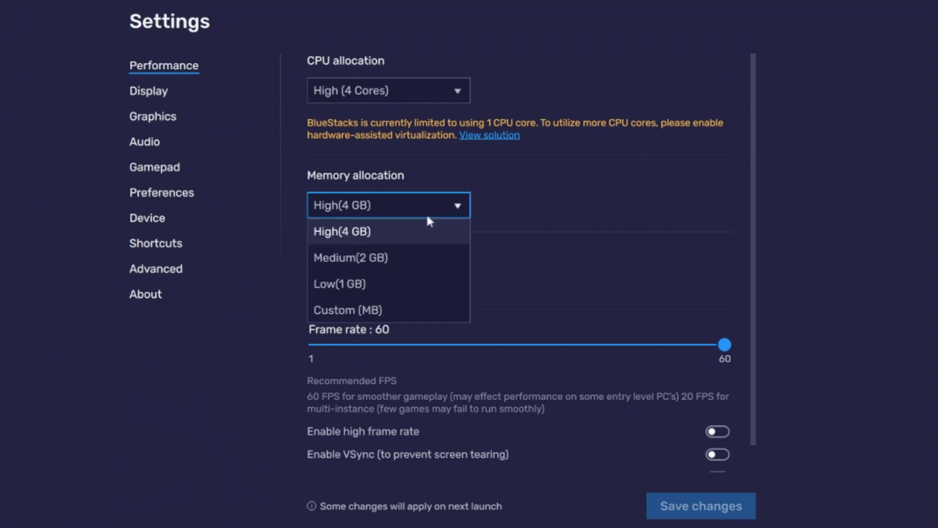
click(451, 204)
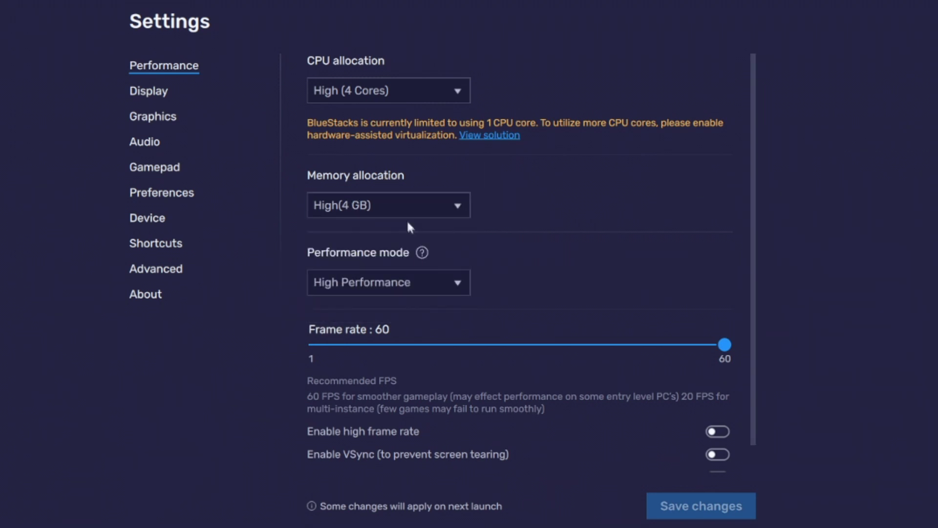
click(370, 277)
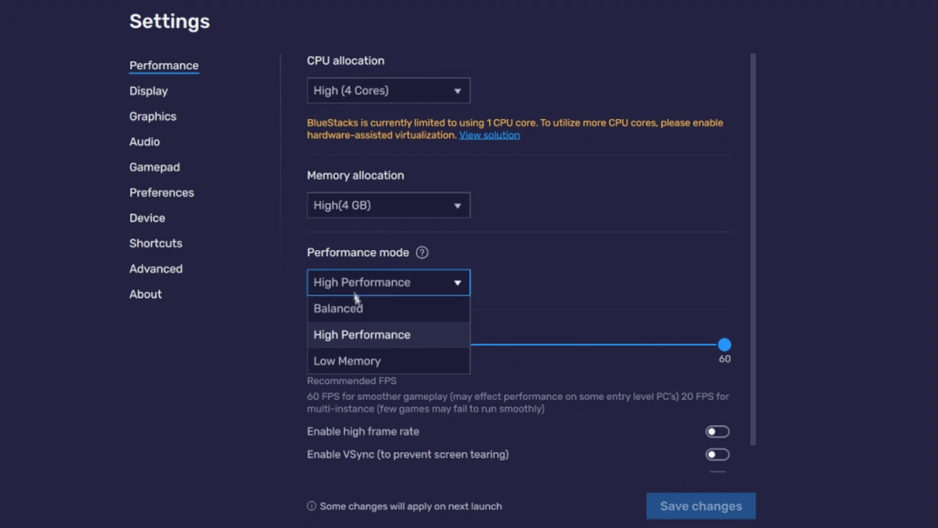
click(360, 335)
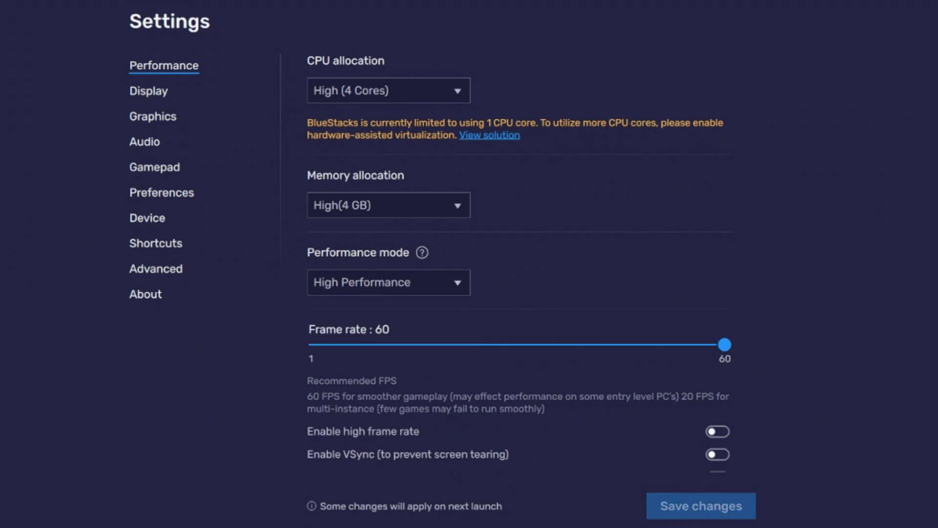
click(395, 88)
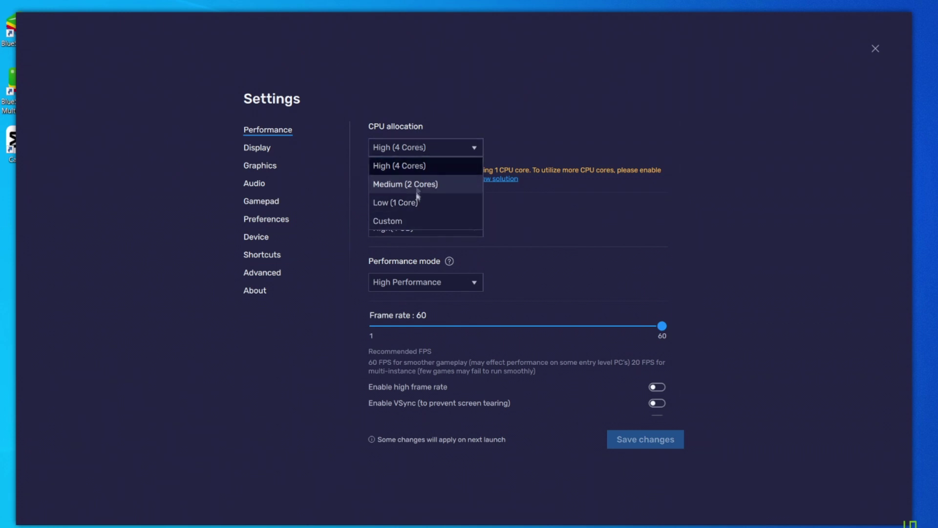
click(467, 166)
click(875, 48)
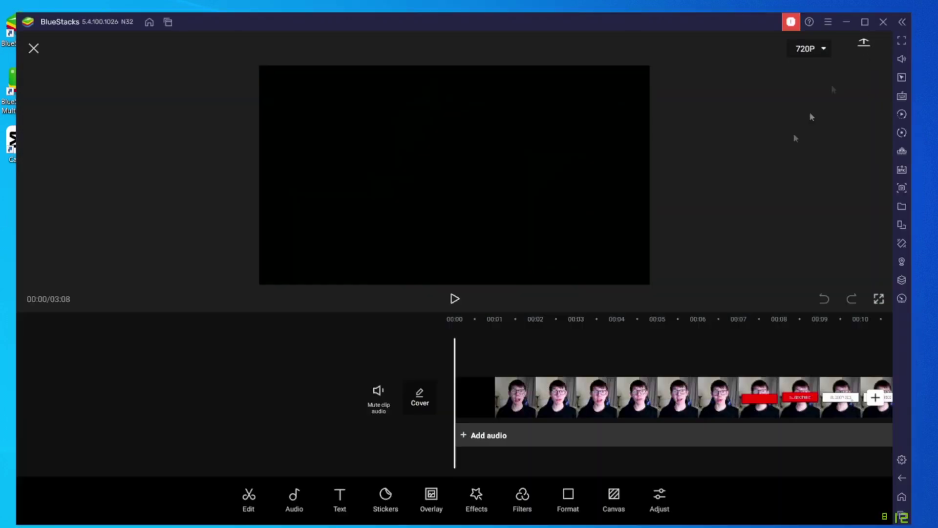